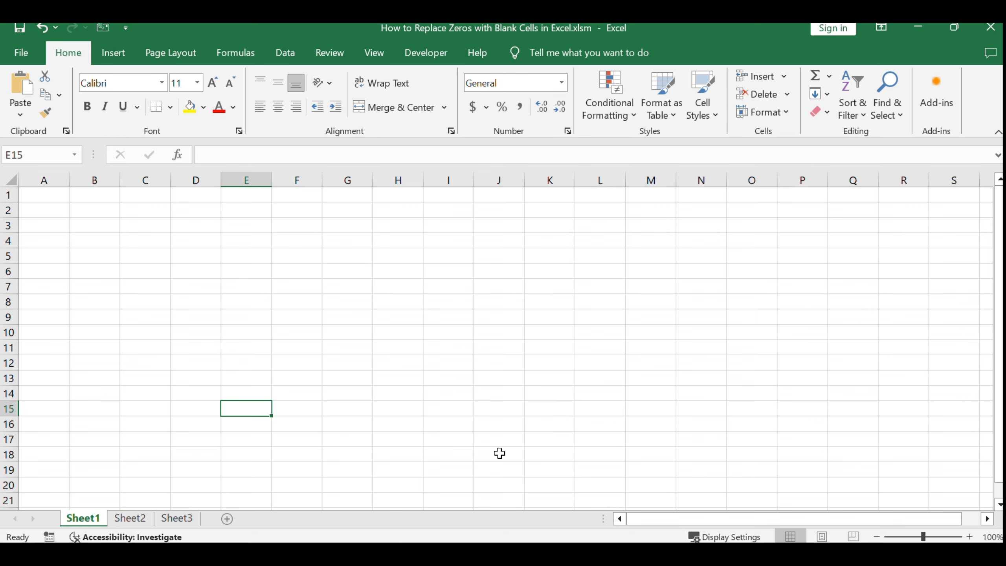
Open the Find and Replace dialog's replace options on Sheet2 and move the dialog away from its central position.
click(461, 424)
click(140, 517)
click(348, 378)
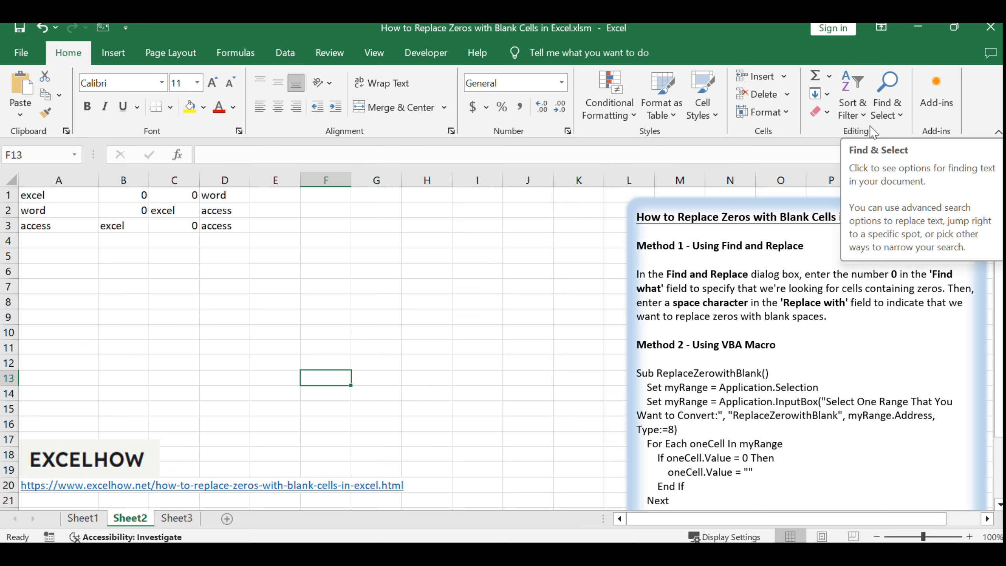
click(886, 115)
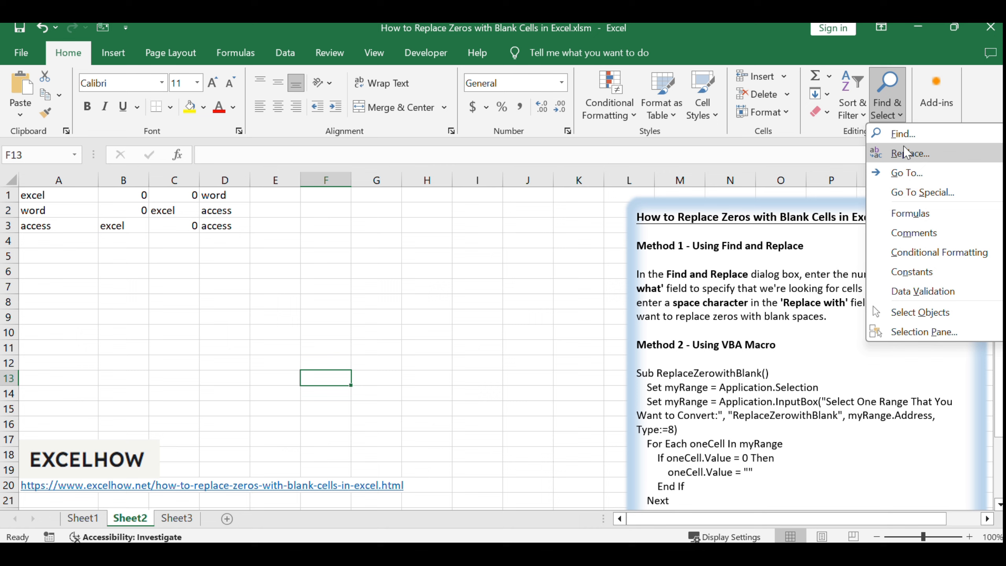
click(941, 152)
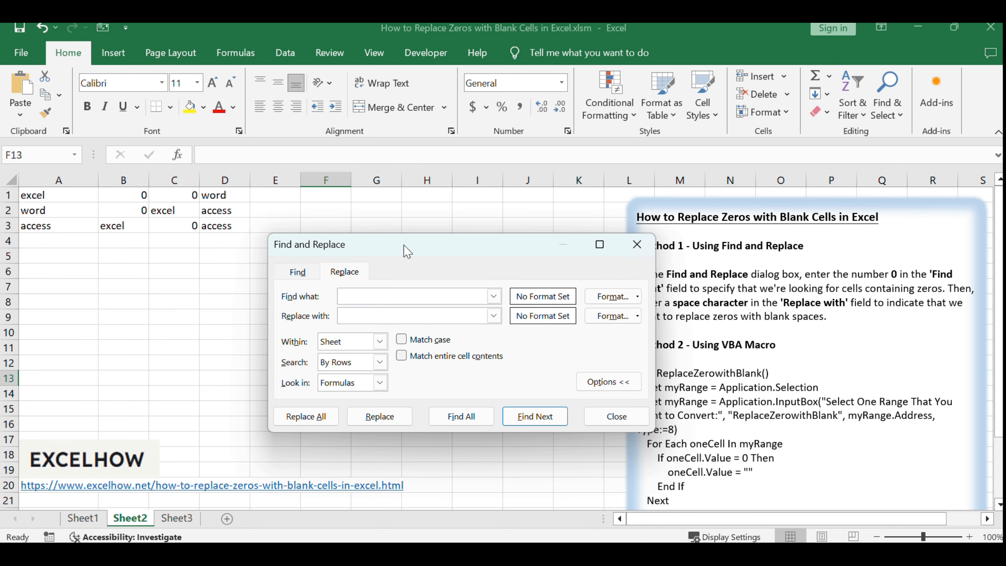
drag(404, 246, 331, 216)
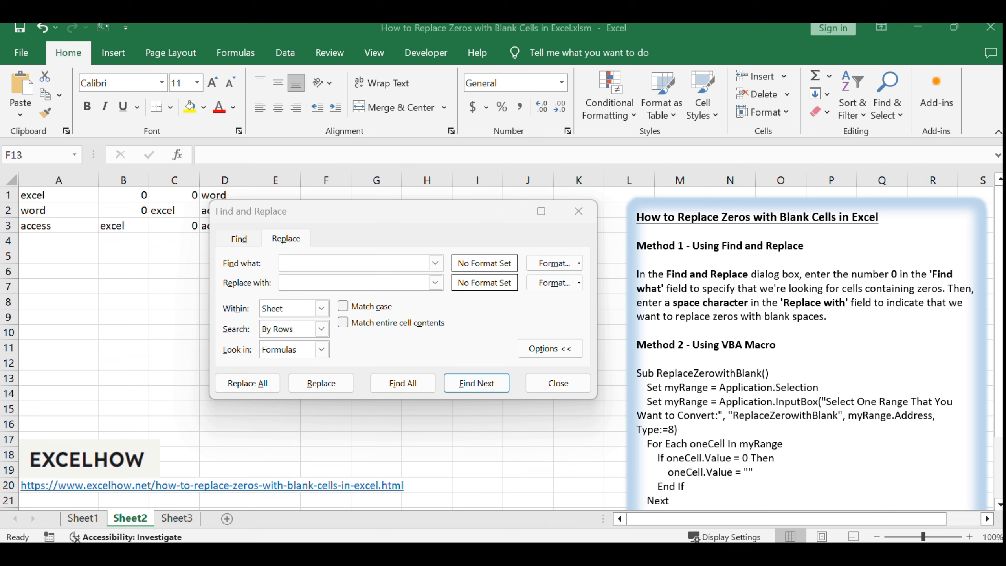
click(407, 232)
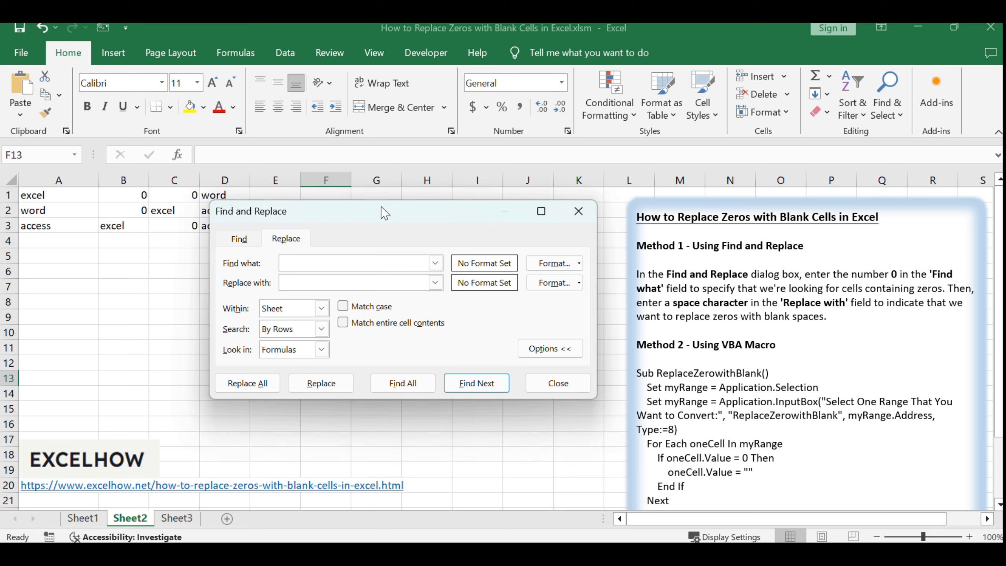
Set the replacement to find 0, replace it with a blank, and match entire cell contents.
click(295, 257)
text(0)
click(306, 282)
drag(304, 283, 220, 283)
click(324, 281)
click(542, 339)
click(541, 309)
click(434, 325)
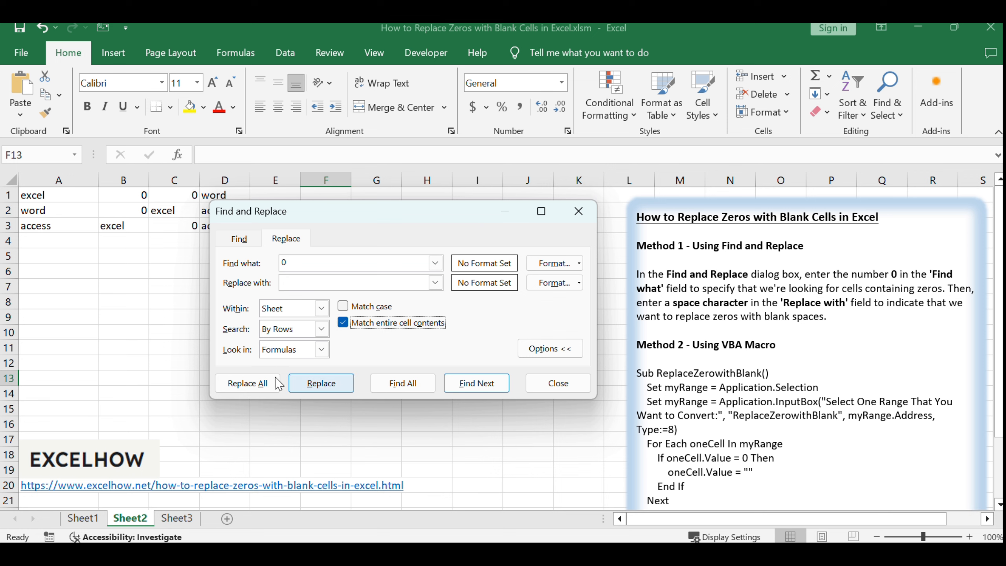
Replace all matching zeros on Sheet2 with blanks and close the Find and Replace dialog.
click(253, 390)
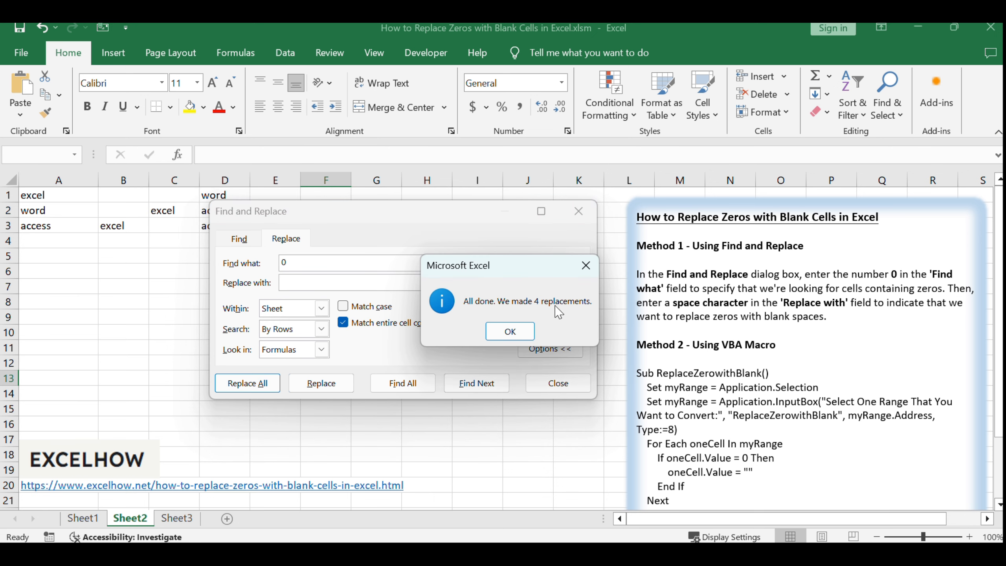
drag(512, 270, 489, 232)
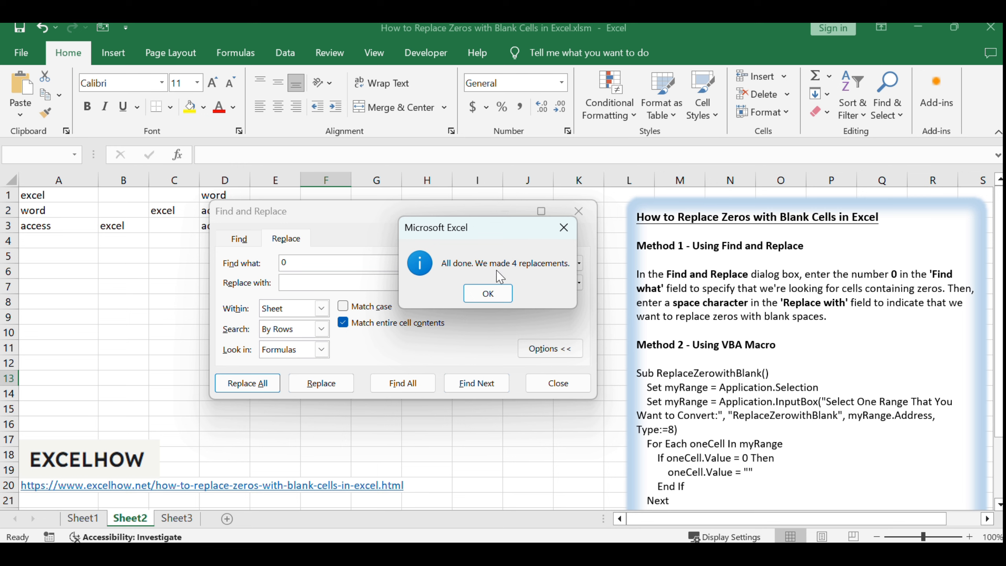
click(490, 292)
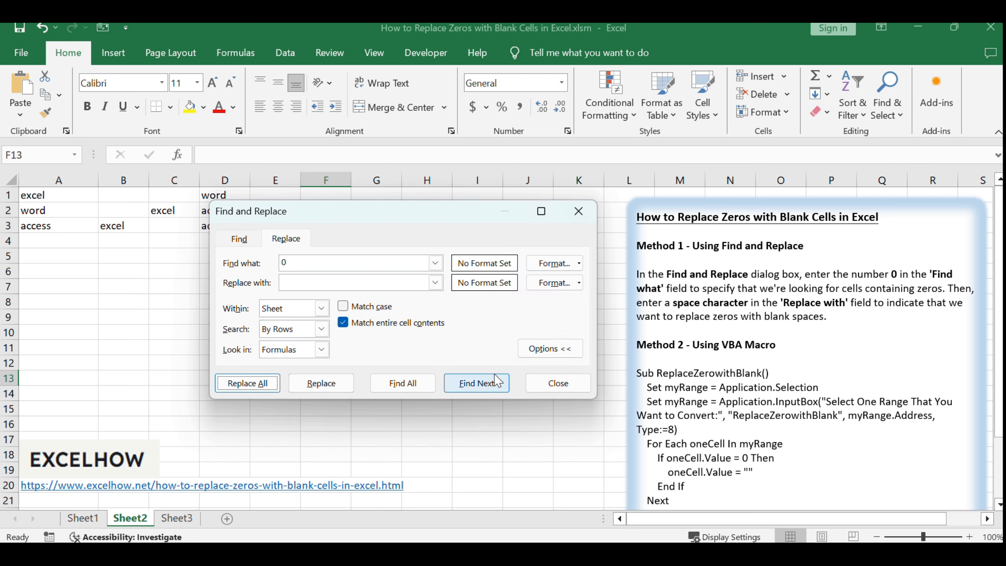
click(561, 382)
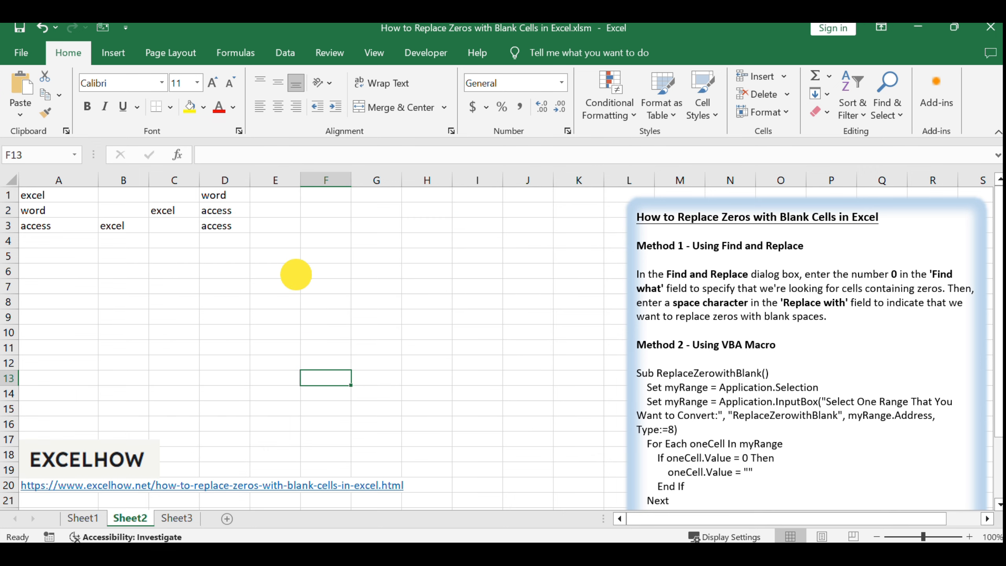
drag(59, 195, 207, 233)
click(263, 282)
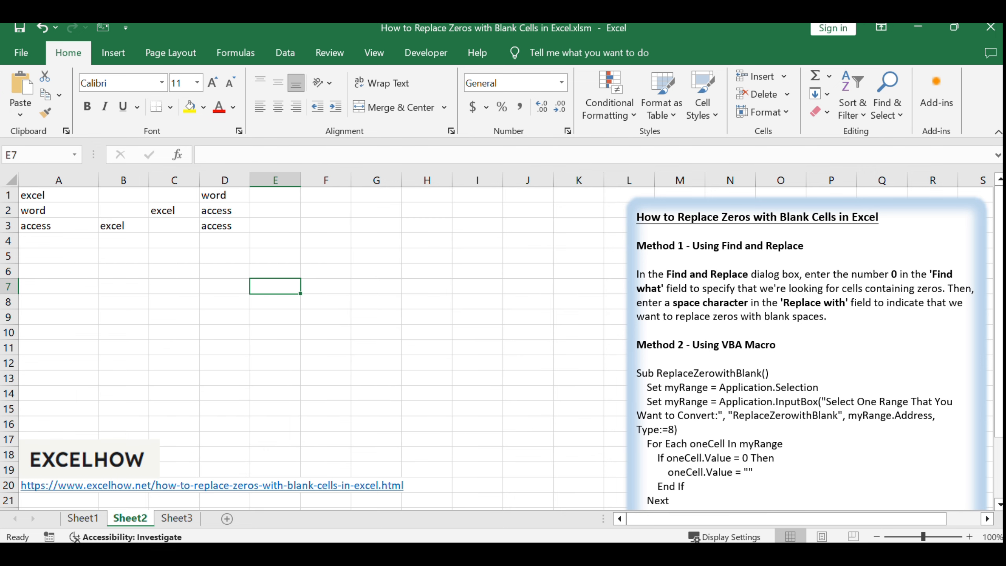
Switch to Sheet2 and go over the Method 2 VBA macro instructions in the text box.
key(alt+F11)
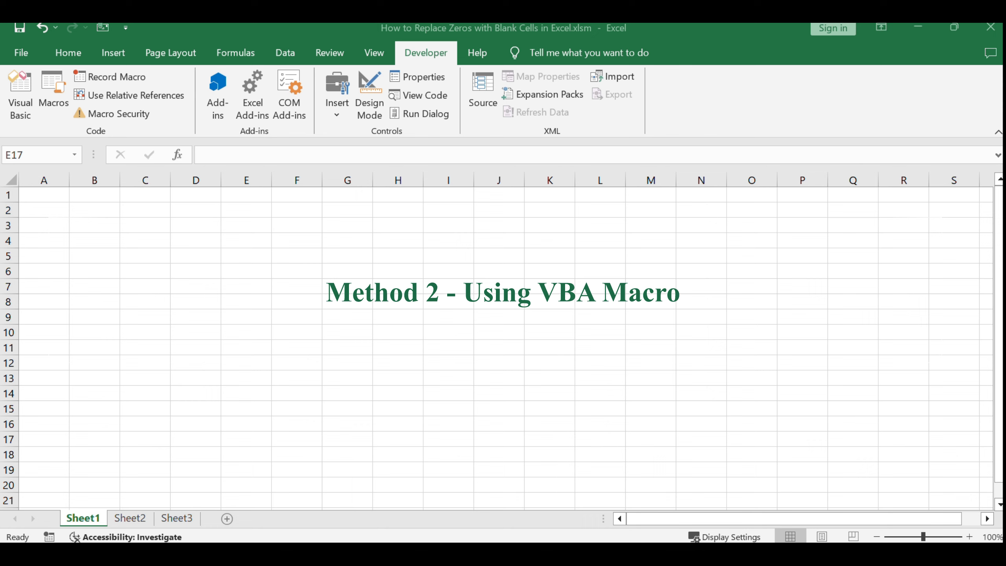
click(242, 412)
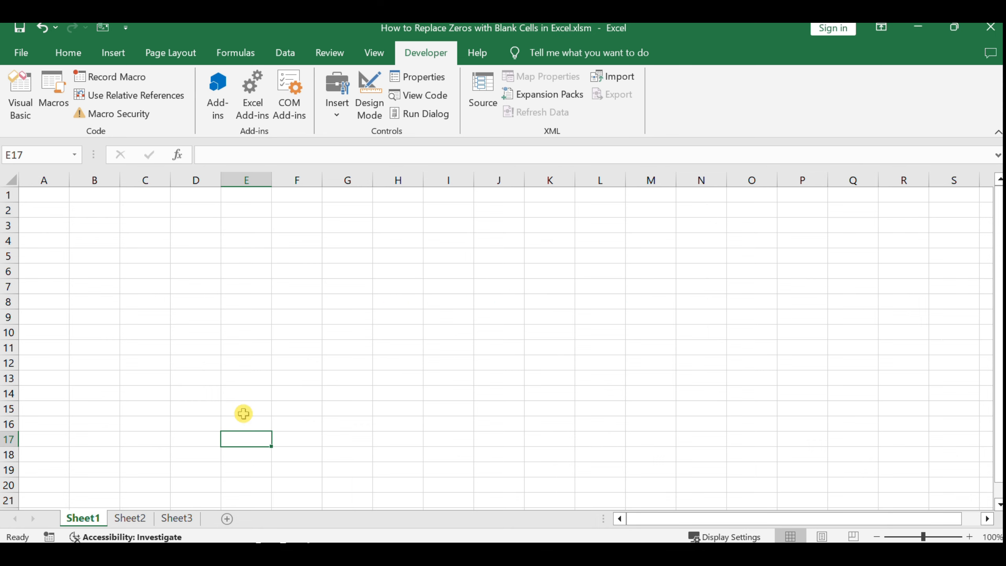
click(134, 517)
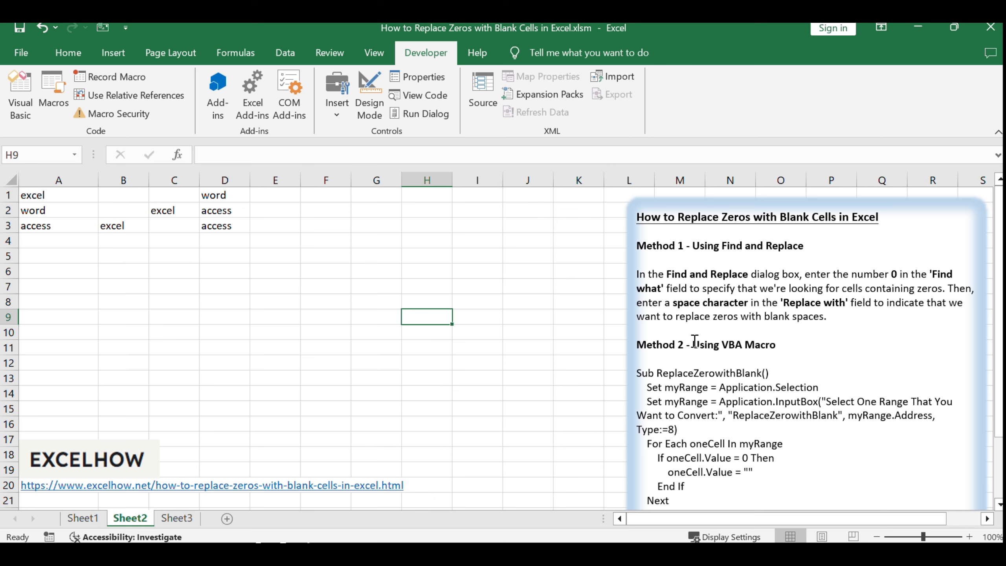
drag(693, 344, 775, 345)
click(757, 402)
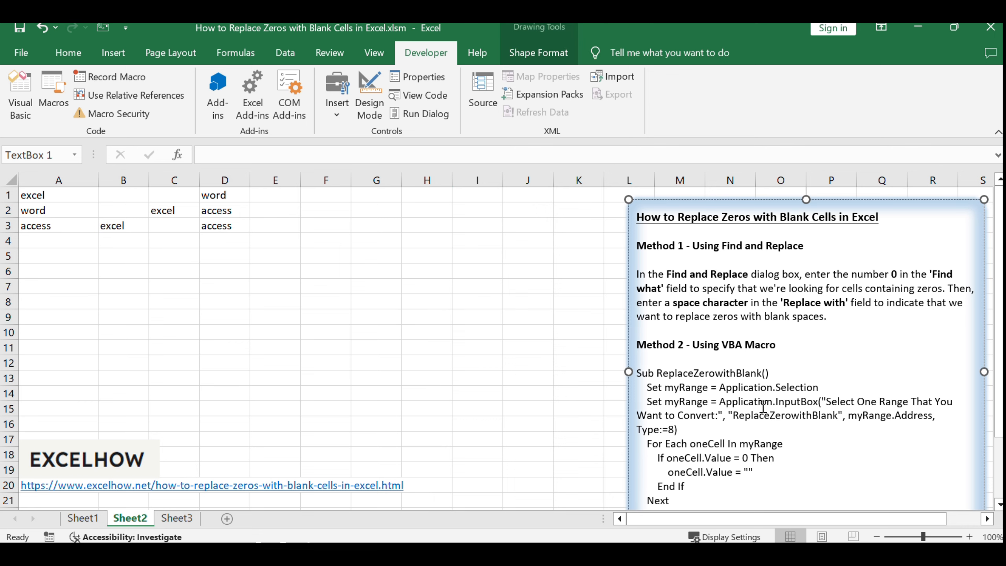
click(338, 364)
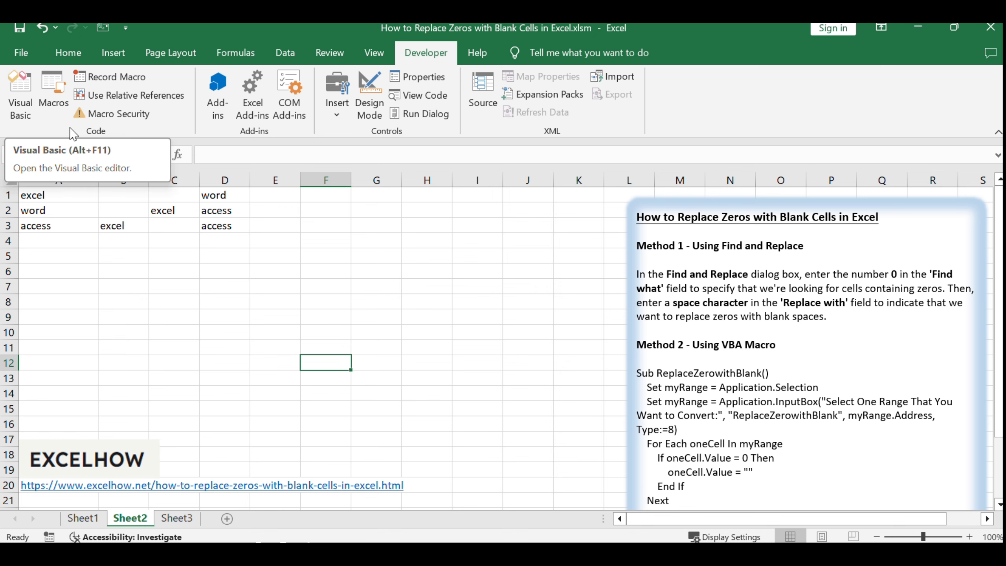
Insert a new module in the Visual Basic editor and paste the ReplaceZerowithBlank macro code into it.
click(26, 91)
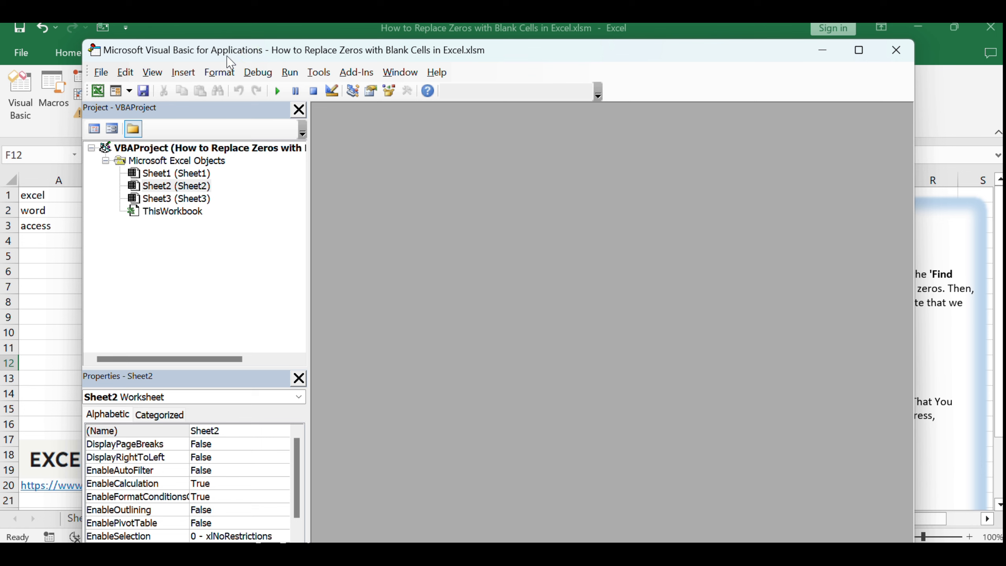
click(183, 73)
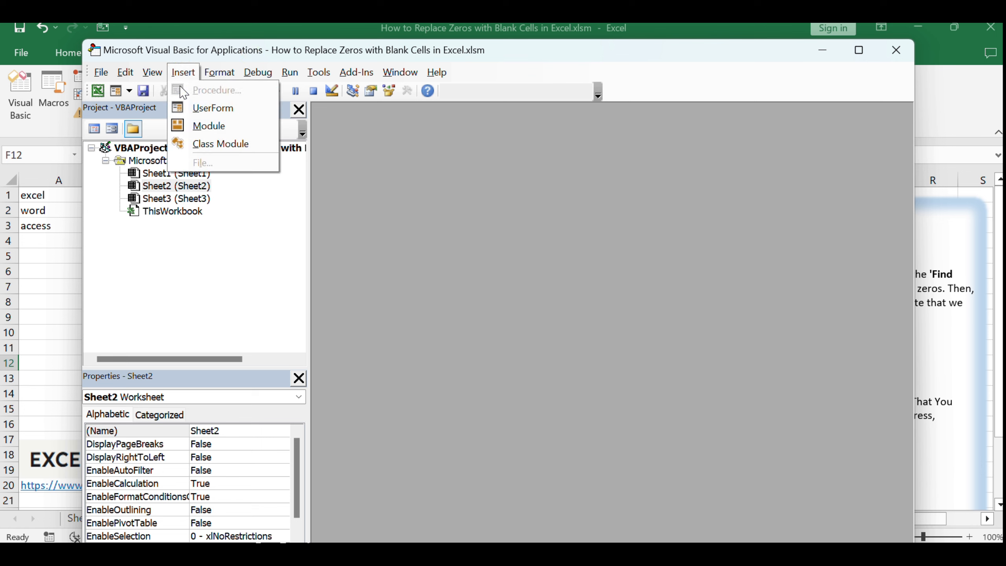
click(235, 129)
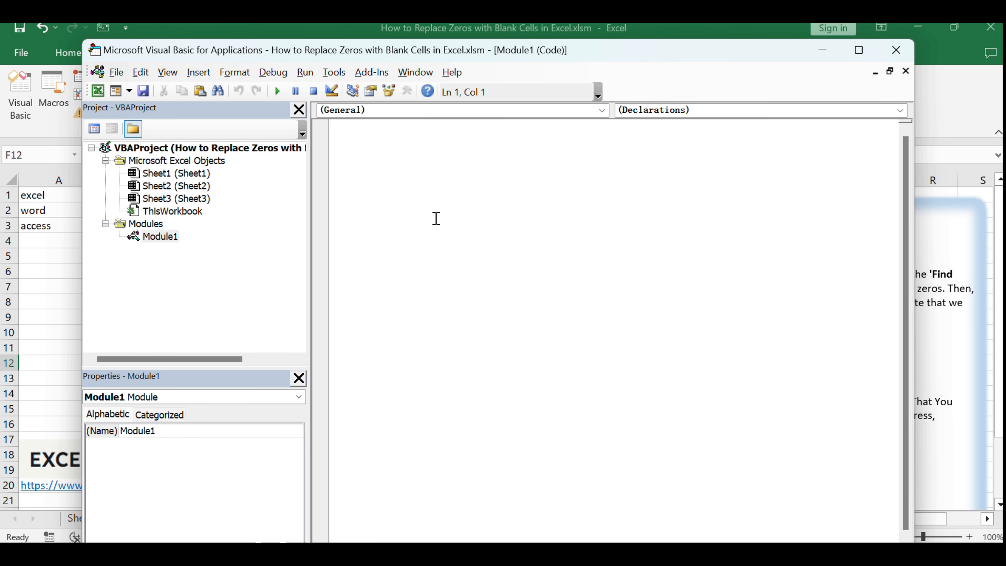
click(173, 237)
click(419, 243)
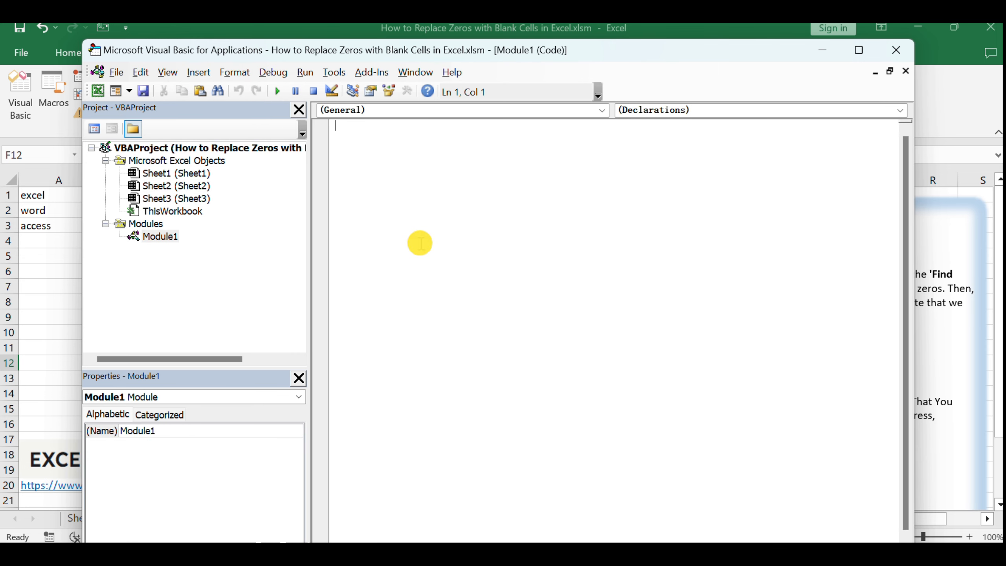
key(ctrl+v)
Review the pasted macro code and its procedure name, ReplaceZerowithBlank.
drag(345, 126, 580, 231)
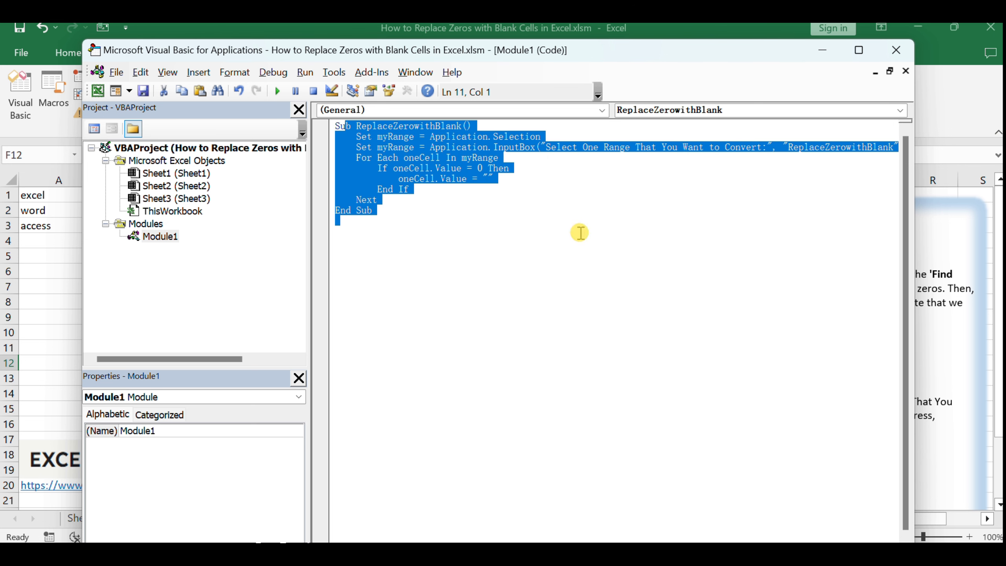
click(551, 272)
drag(446, 238, 291, 119)
click(465, 233)
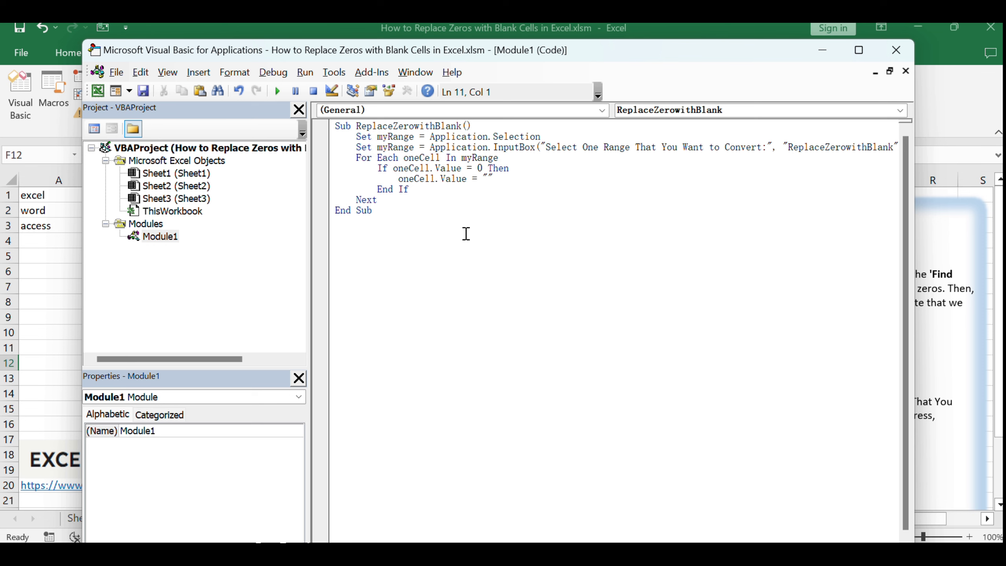
double_click(417, 127)
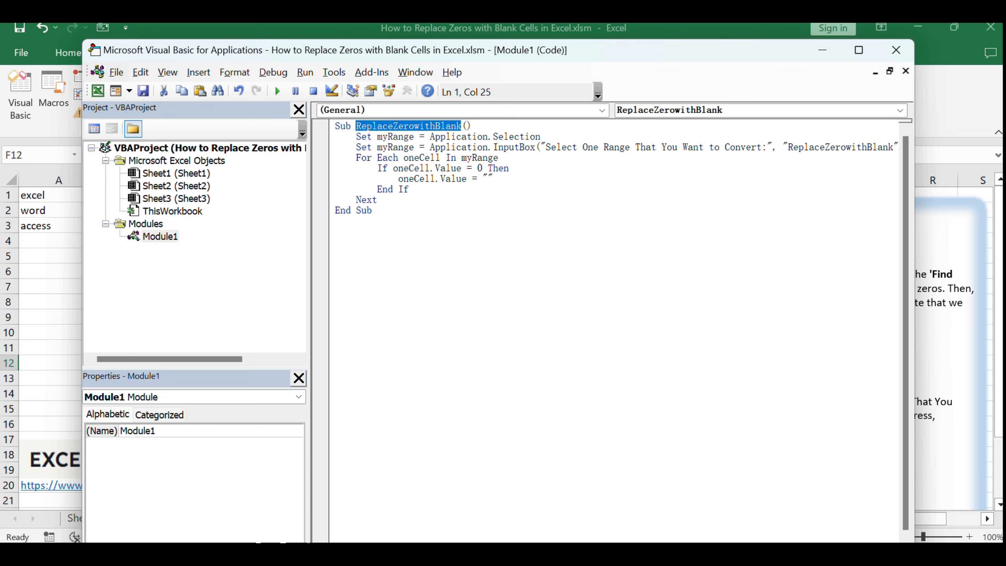
click(535, 398)
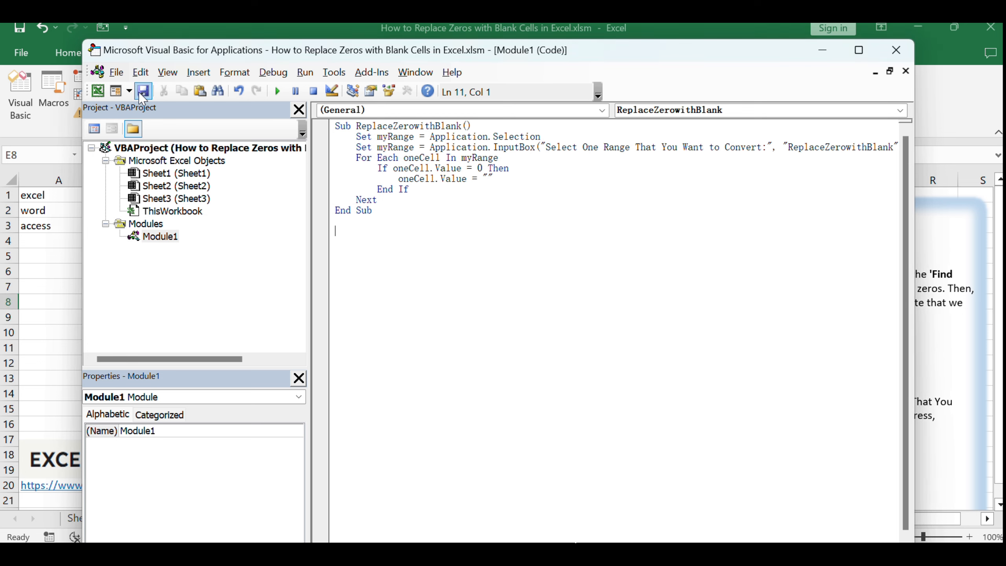
Save the workbook from the Visual Basic editor and close the editor to return to the worksheet.
click(116, 72)
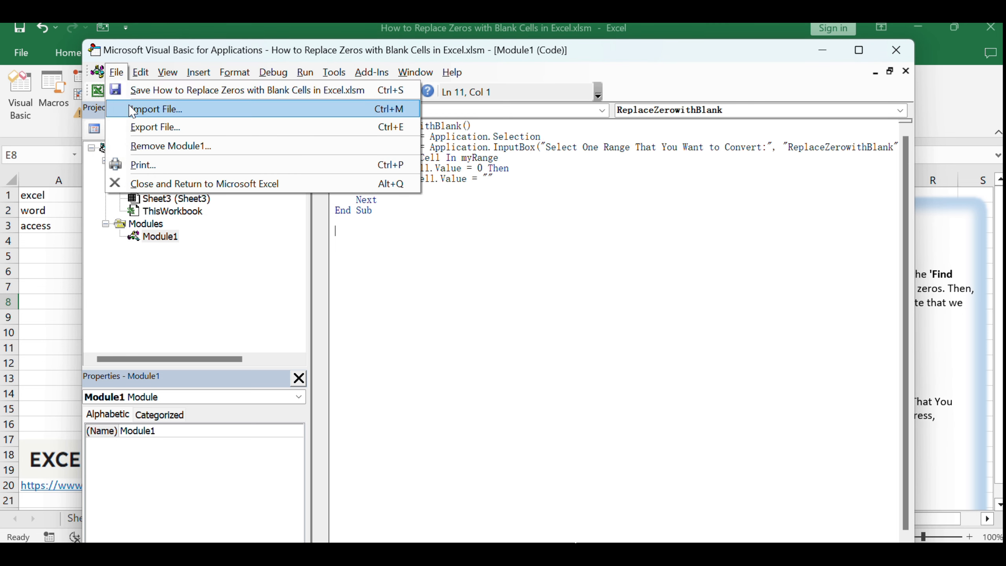
click(164, 95)
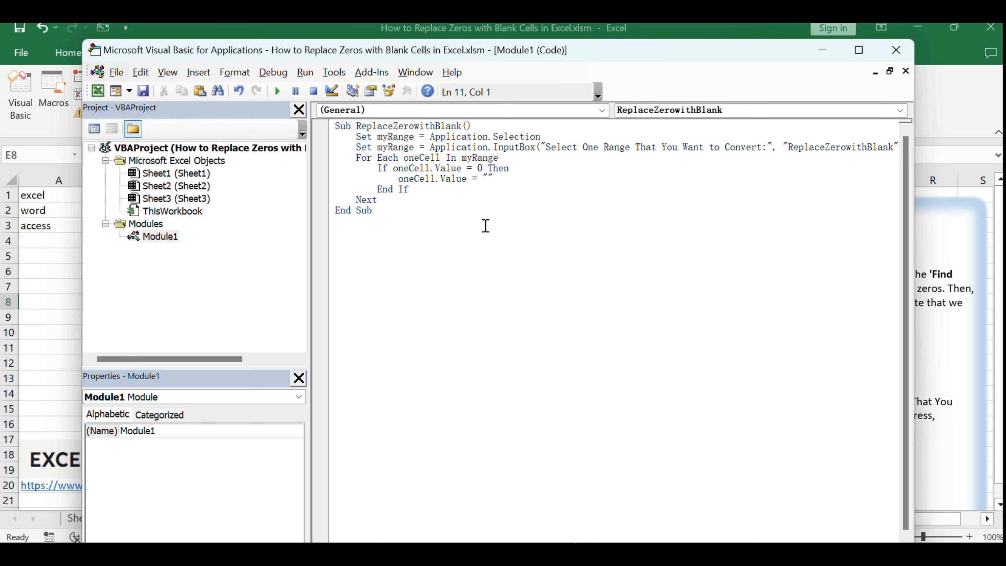
click(904, 56)
Run the ReplaceZerowithBlank macro on the range A1:D3 of Sheet2.
click(382, 283)
click(52, 92)
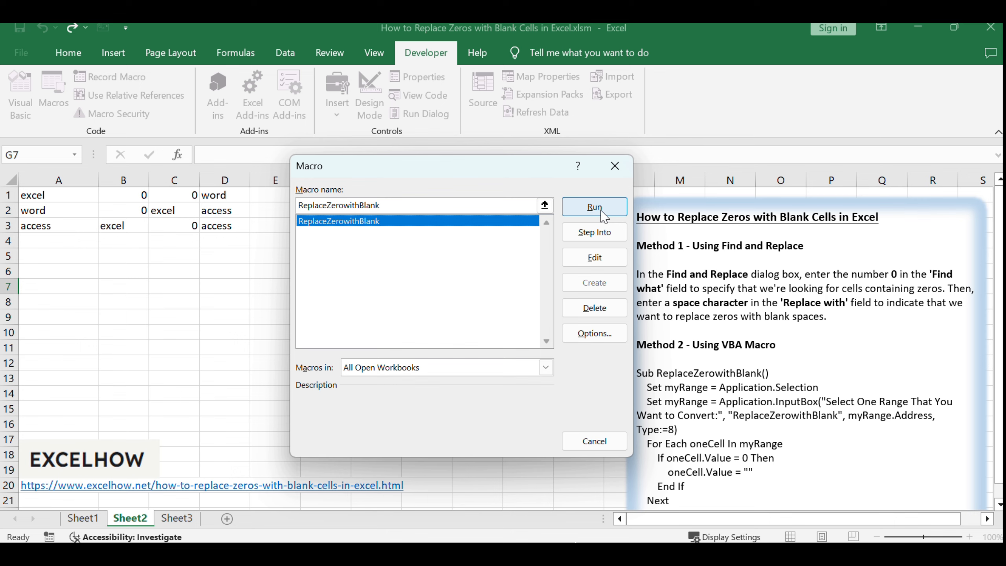
click(603, 216)
drag(403, 267, 372, 223)
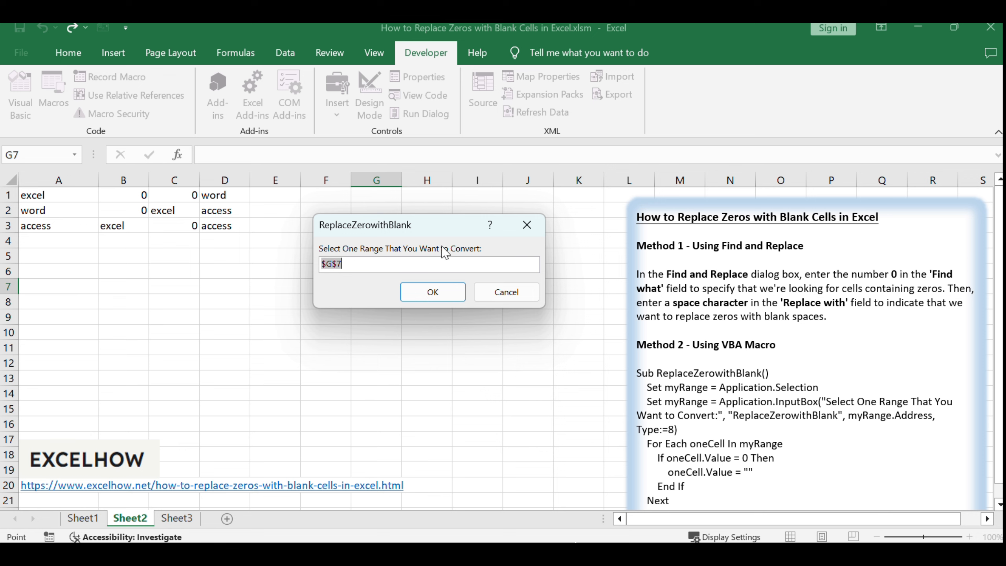
click(66, 196)
drag(66, 196, 210, 224)
drag(365, 262, 272, 260)
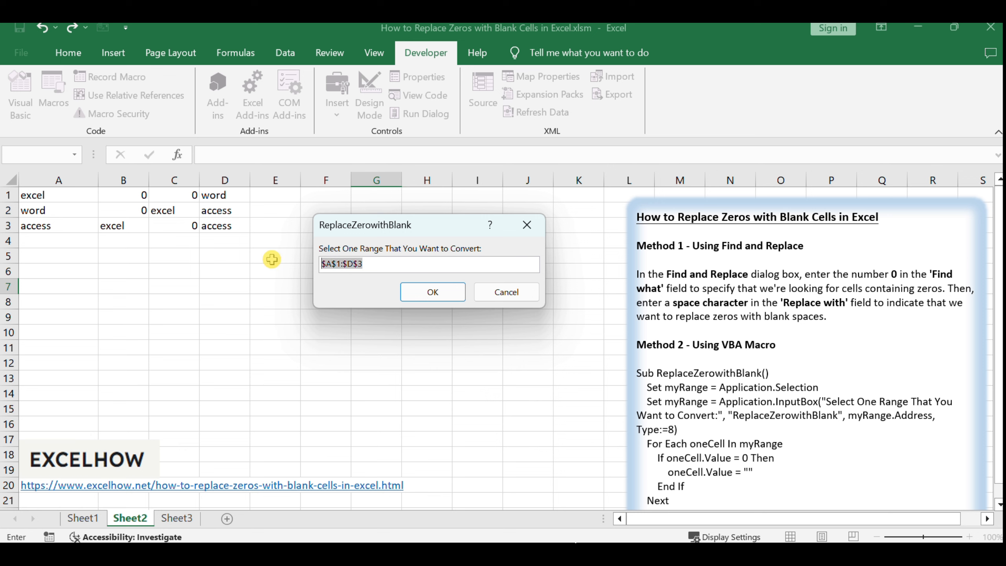
click(417, 262)
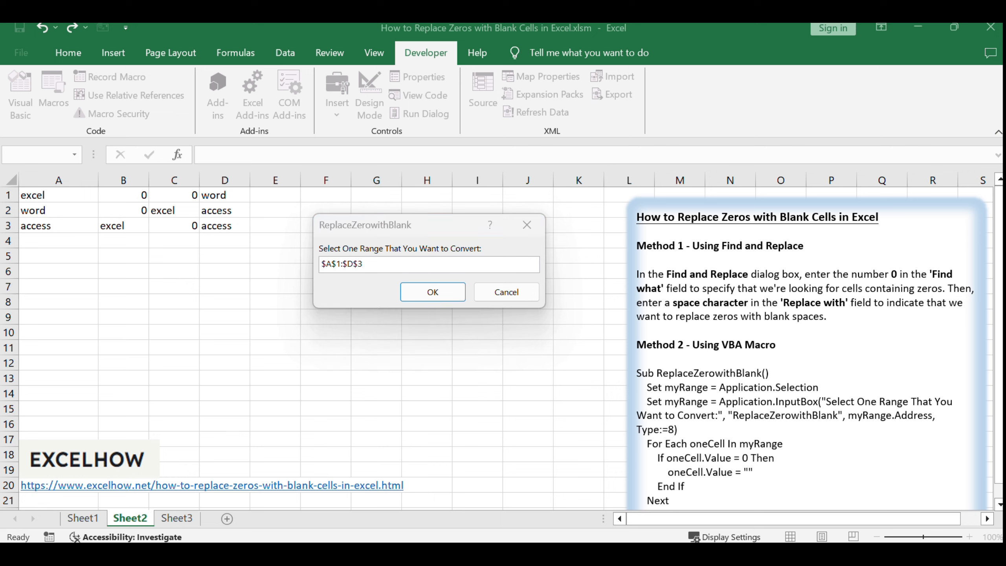
click(375, 229)
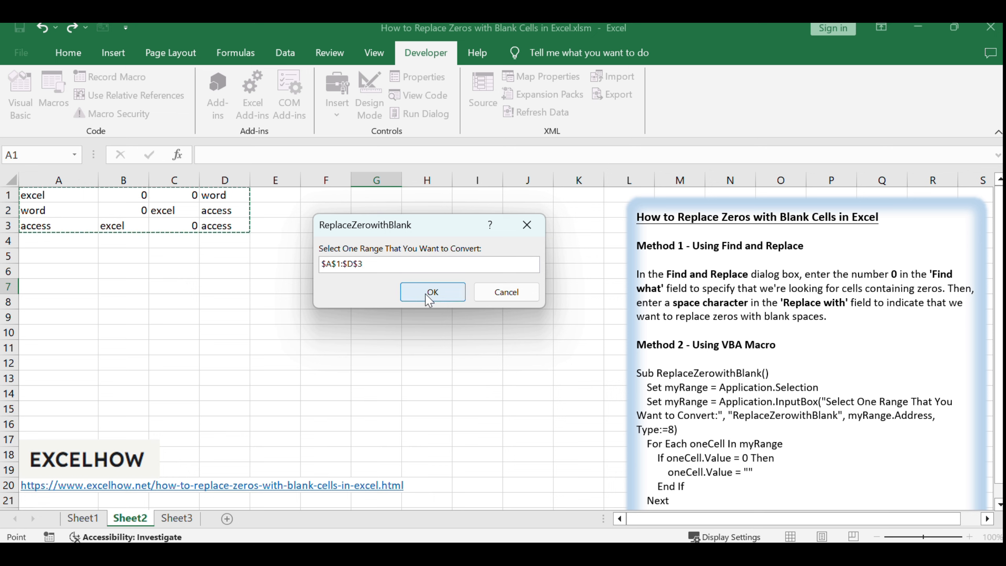
click(426, 293)
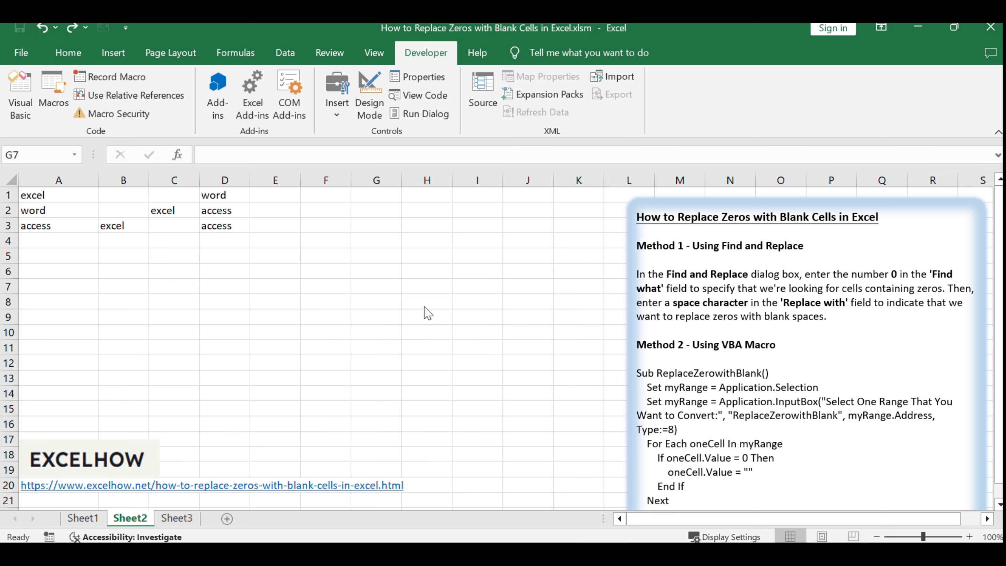
Check cells B1, B2, C1 and C3 to see whether the macro cleared their zeros.
click(115, 200)
click(119, 209)
click(174, 194)
click(177, 226)
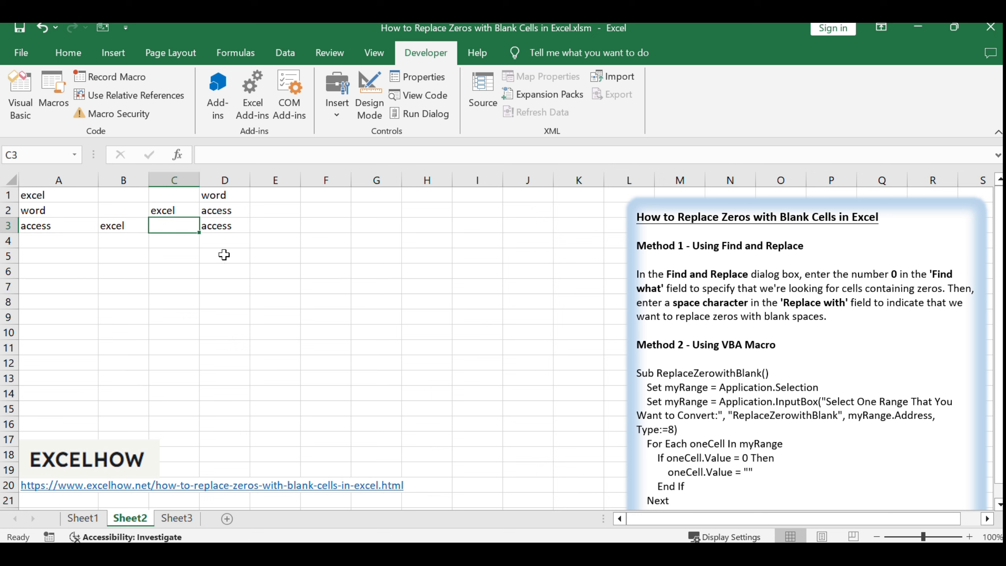
click(224, 272)
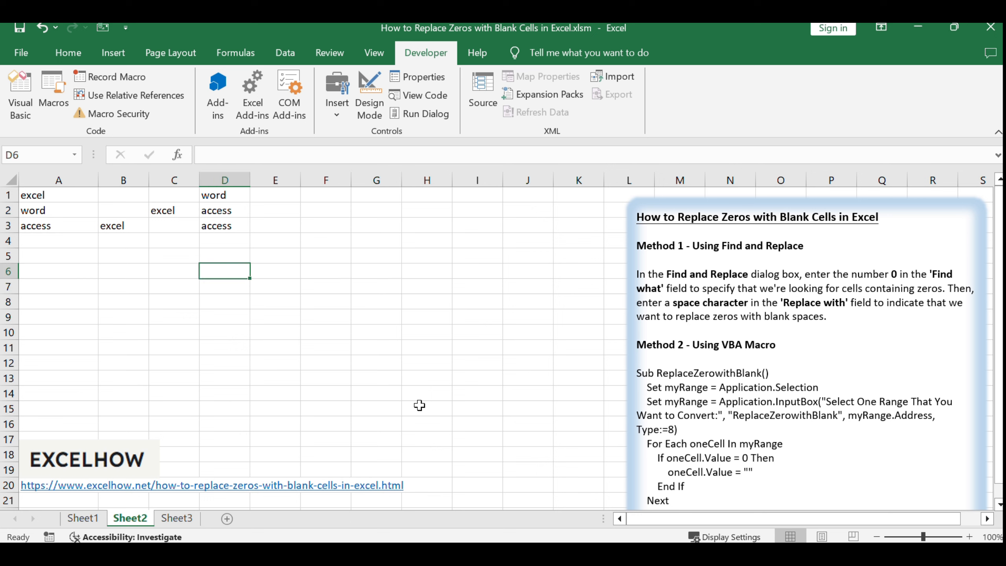